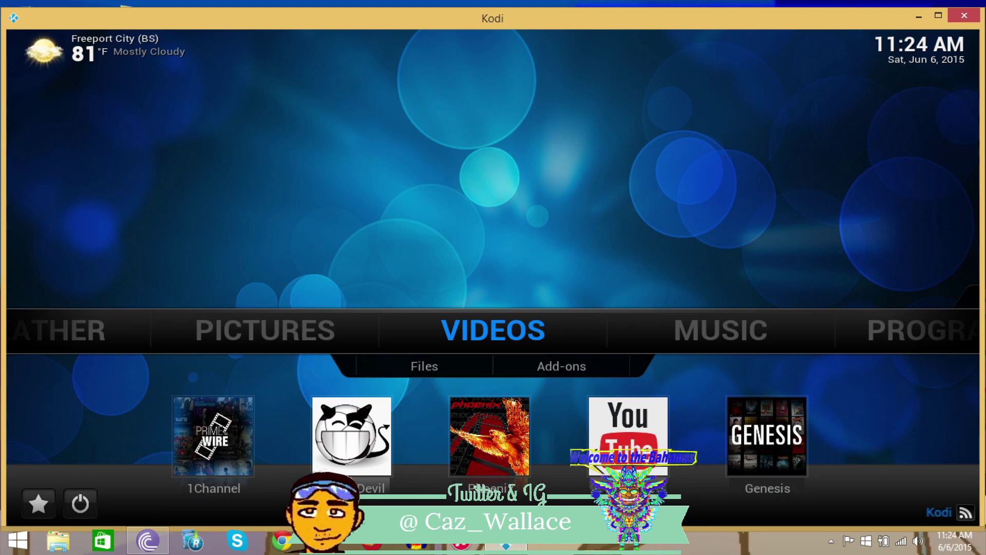
Open the file manager from the System section of the home screen.
{"action": "key", "text": "Right"}
{"action": "key", "text": "Right"}
{"action": "key", "text": "Right"}
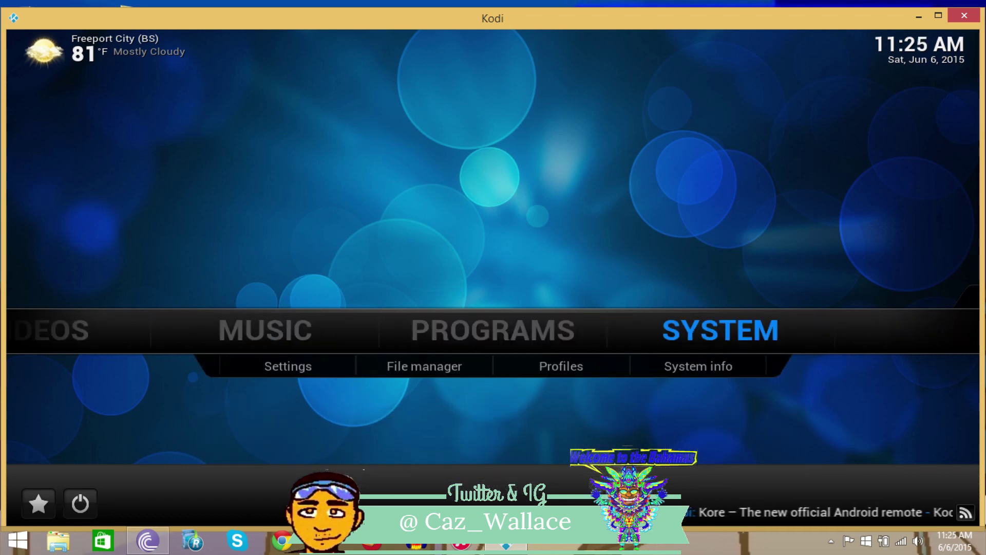
{"action": "key", "text": "Down"}
{"action": "key", "text": "Right"}
{"action": "key", "text": "Return"}
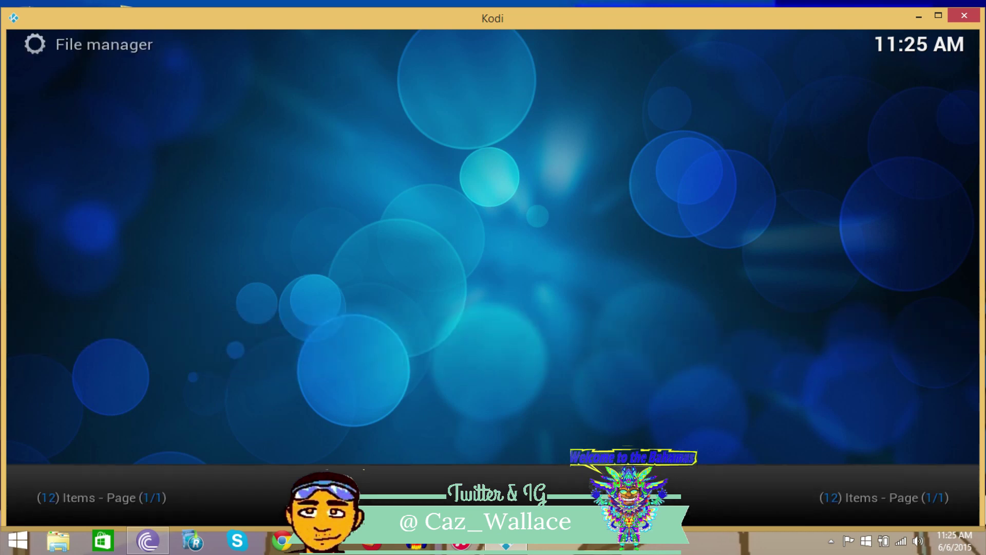
{"action": "key", "text": "Up"}
{"action": "key", "text": "Up"}
{"action": "key", "text": "Up"}
{"action": "key", "text": "Up"}
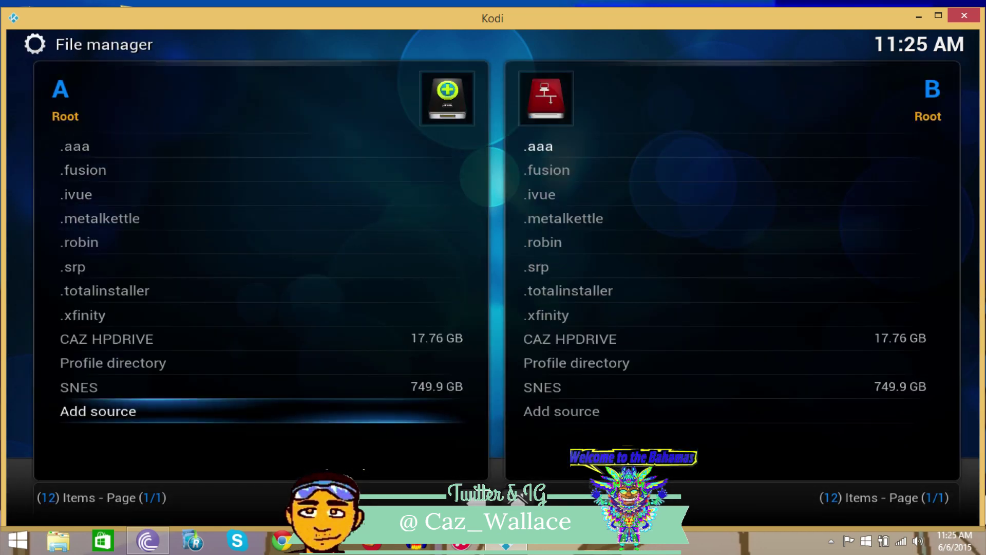
{"action": "key", "text": "Return"}
{"action": "key", "text": "Up"}
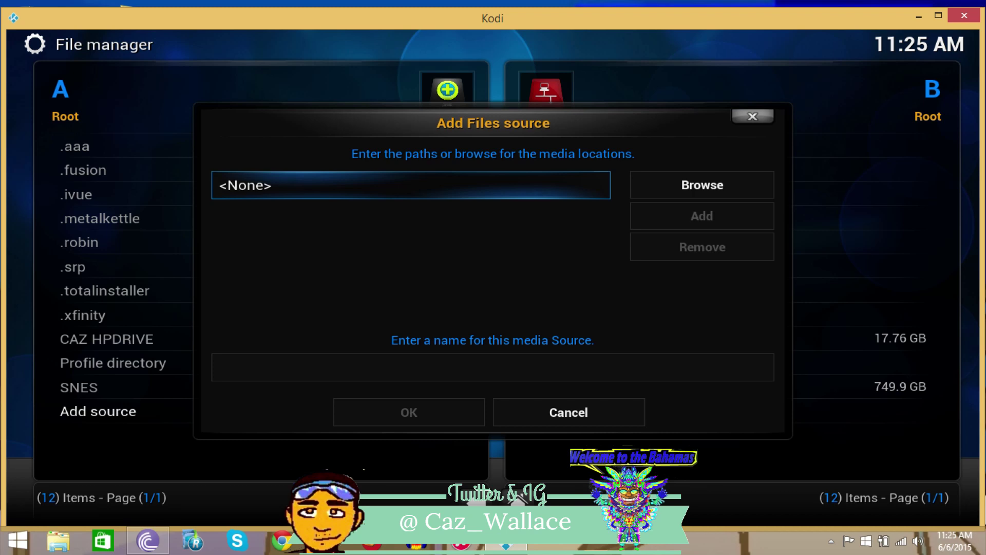
{"action": "key", "text": "Return"}
{"action": "type", "text": "http"}
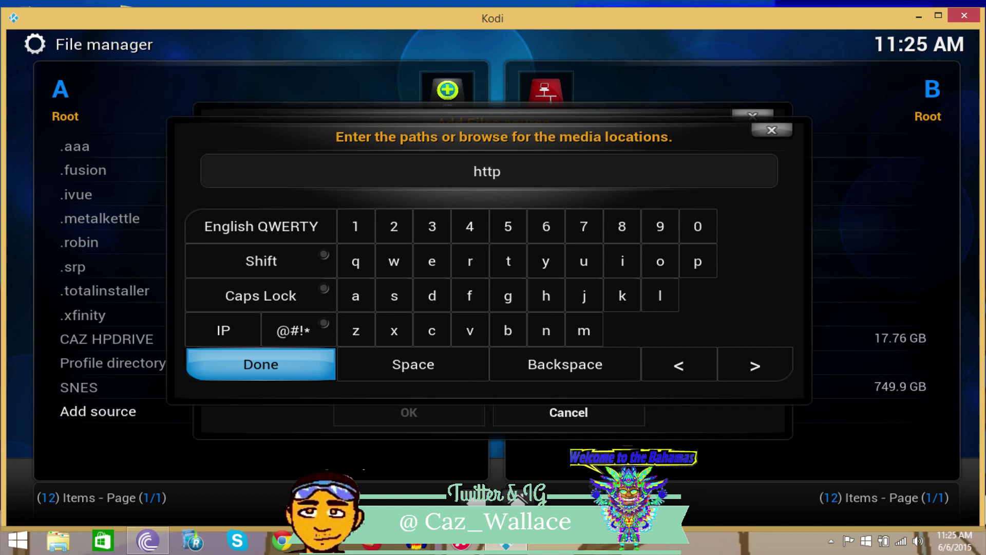
{"action": "type", "text": "://"}
{"action": "type", "text": "shaw"}
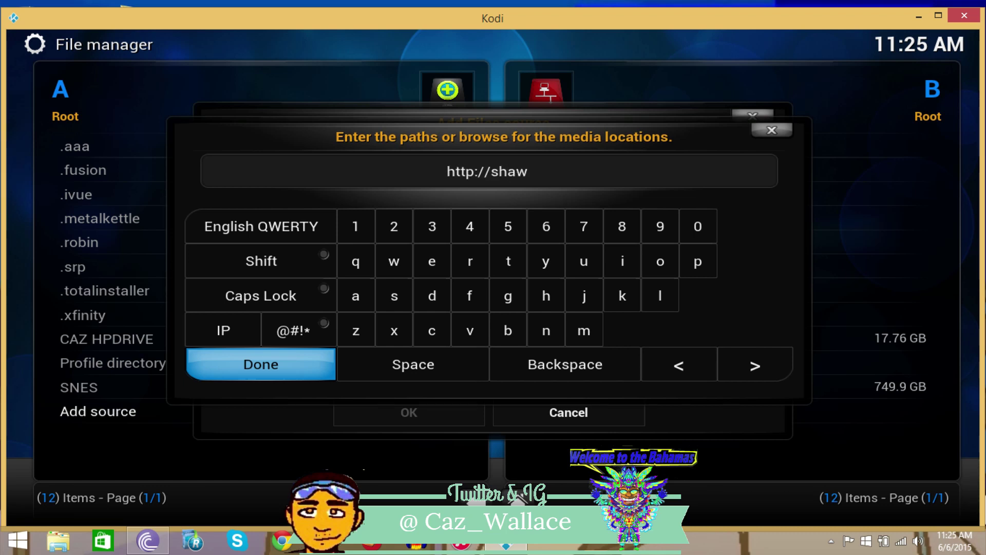
{"action": "key", "text": "BackSpace"}
{"action": "type", "text": "dow"}
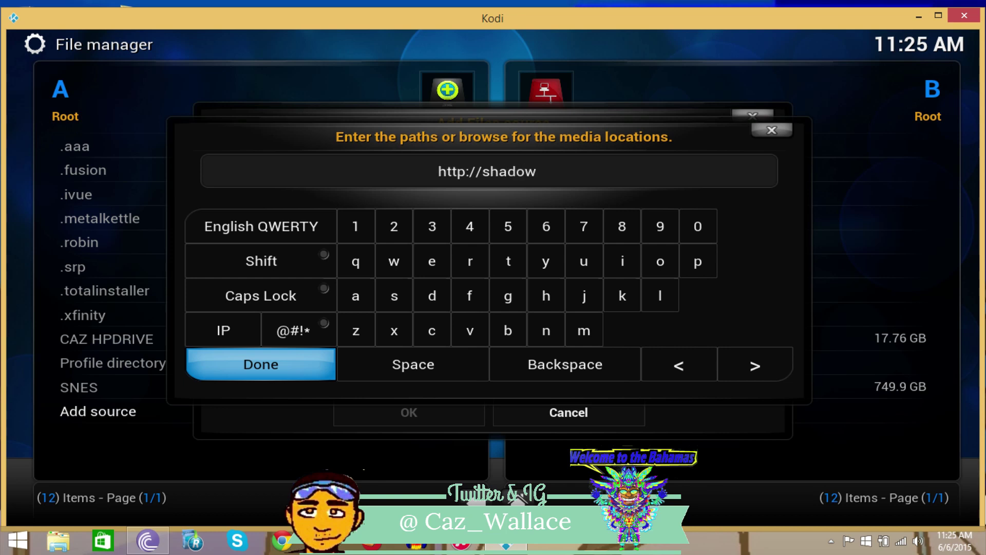
{"action": "type", "text": "crew"}
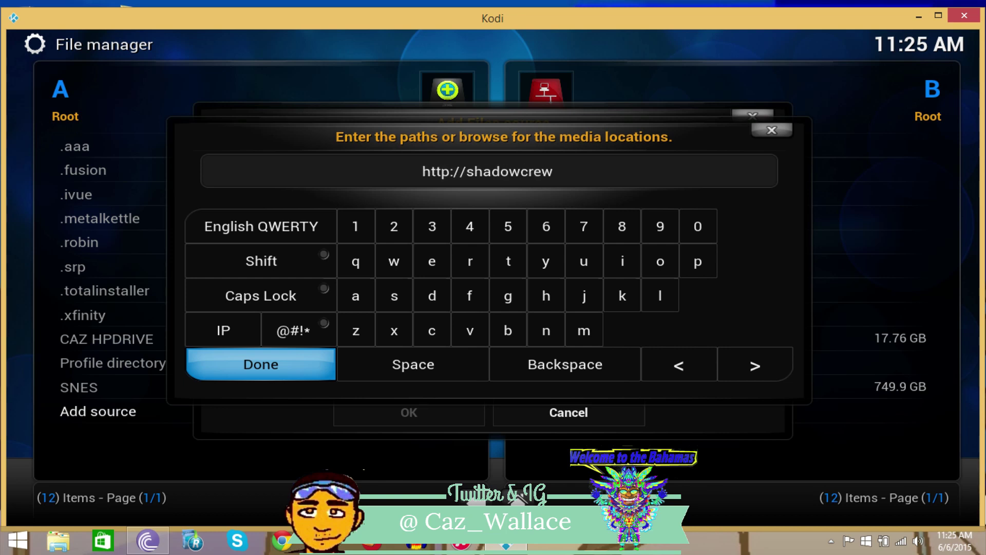
{"action": "type", "text": ".info"}
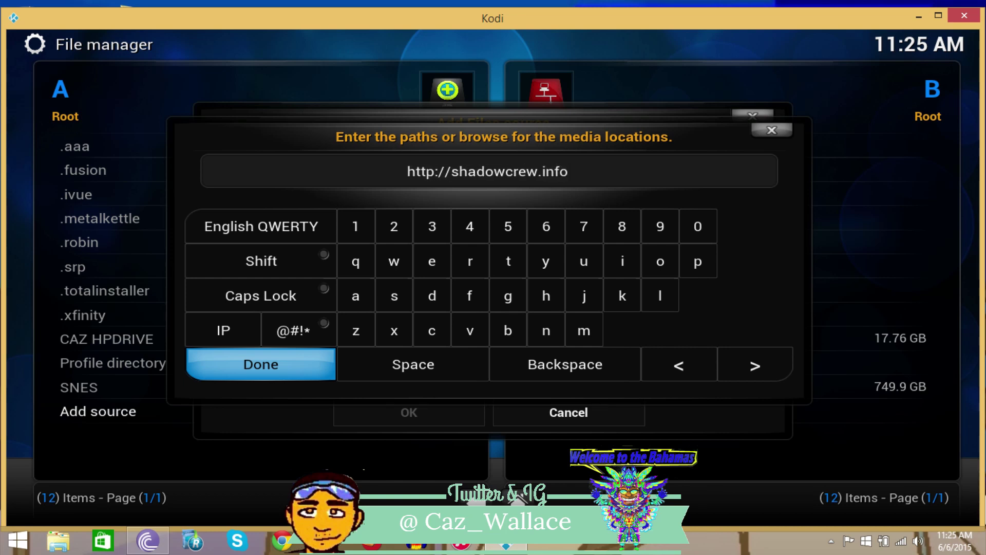
{"action": "type", "text": "/shado"}
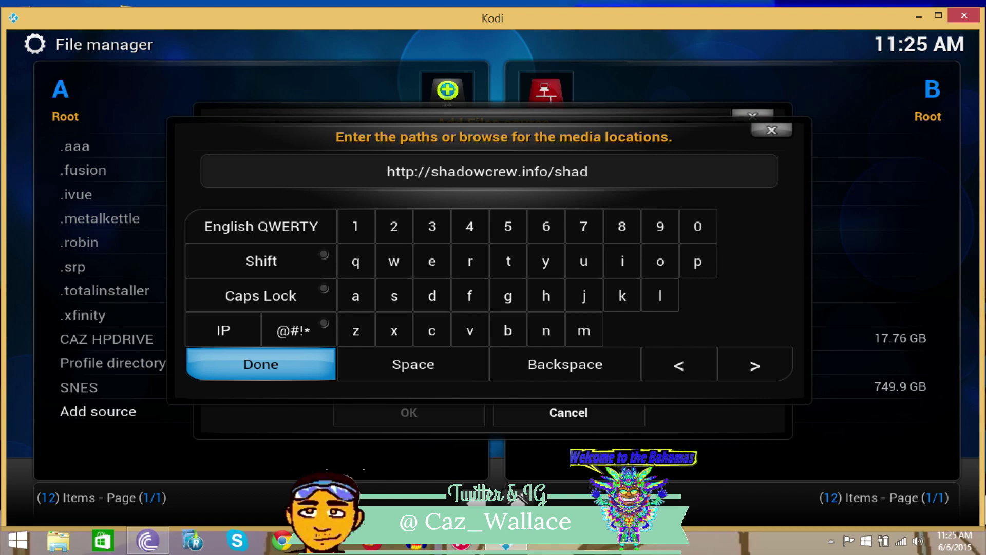
{"action": "type", "text": "ws/"}
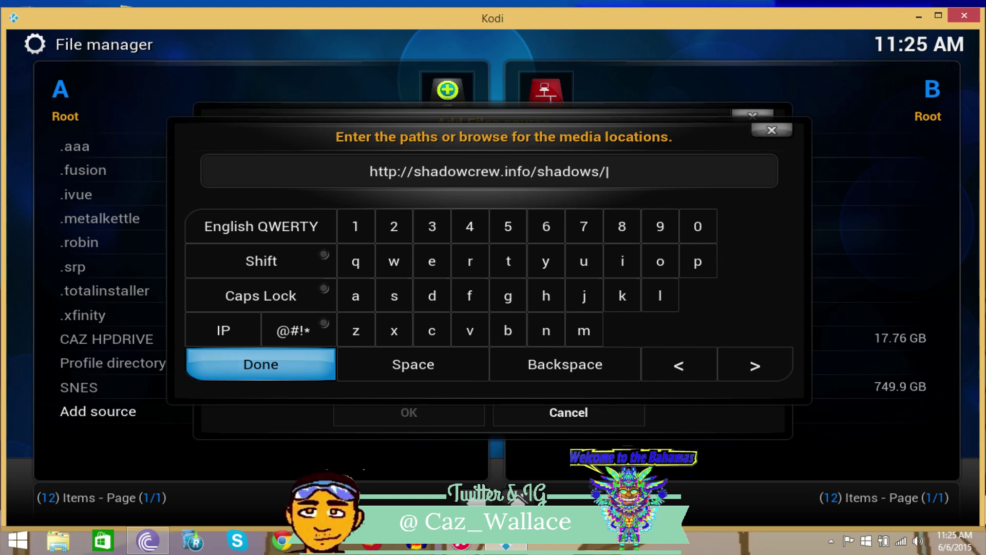
{"action": "key", "text": "Return"}
Replace the suggested name of the new file source with .robin.
{"action": "key", "text": "Down"}
{"action": "key", "text": "Left"}
{"action": "key", "text": "Left"}
{"action": "key", "text": "Left"}
{"action": "key", "text": "Left"}
{"action": "key", "text": "Left"}
{"action": "key", "text": "Left"}
{"action": "key", "text": "Left"}
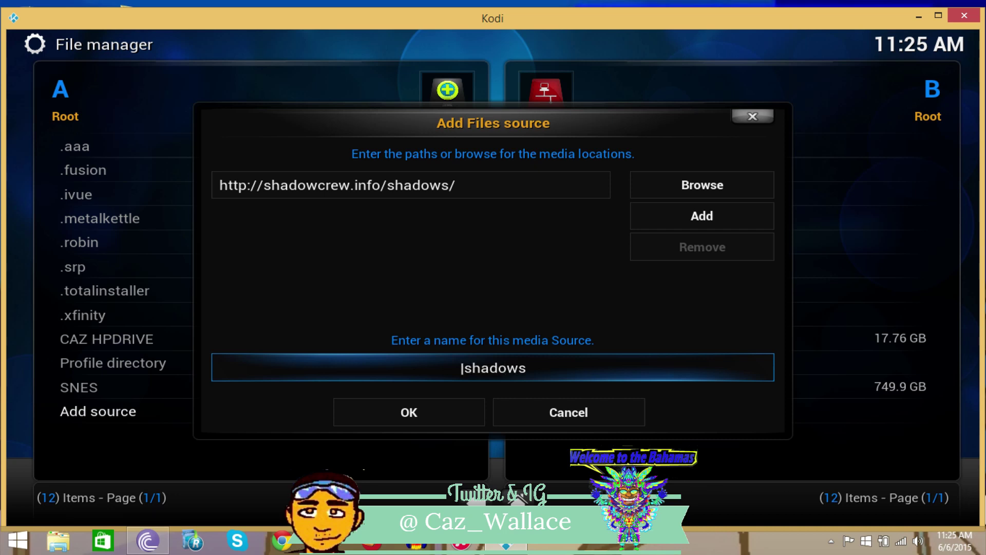
{"action": "type", "text": "."}
{"action": "key", "text": "Right"}
{"action": "key", "text": "Right"}
{"action": "key", "text": "Right"}
{"action": "key", "text": "Right"}
{"action": "key", "text": "Right"}
{"action": "key", "text": "Right"}
{"action": "key", "text": "Right"}
{"action": "key", "text": "BackSpace"}
{"action": "key", "text": "BackSpace"}
{"action": "key", "text": "BackSpace"}
{"action": "key", "text": "BackSpace"}
{"action": "key", "text": "BackSpace"}
{"action": "key", "text": "BackSpace"}
{"action": "key", "text": "BackSpace"}
{"action": "type", "text": "robin"}
{"action": "key", "text": "Return"}
Open the .robin source to check its files and return to the home screen.
{"action": "key", "text": "Up"}
{"action": "key", "text": "Up"}
{"action": "key", "text": "Up"}
{"action": "key", "text": "Up"}
{"action": "key", "text": "Up"}
{"action": "key", "text": "Up"}
{"action": "key", "text": "Up"}
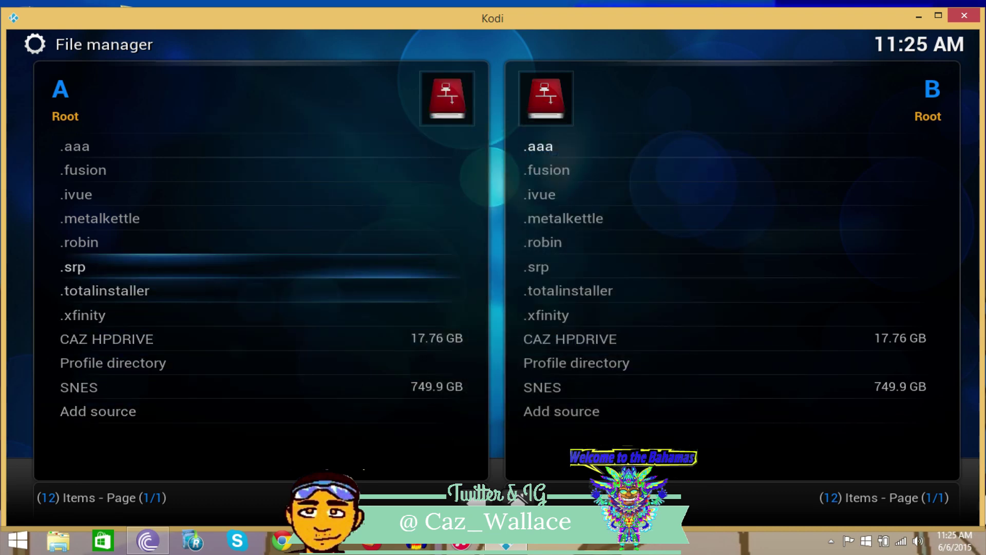
{"action": "key", "text": "Return"}
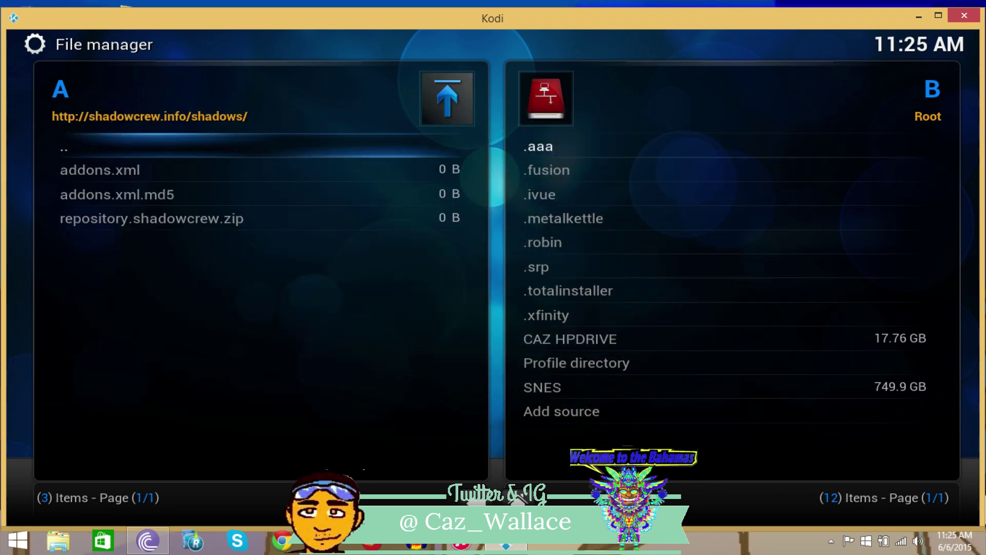
{"action": "key", "text": "Escape"}
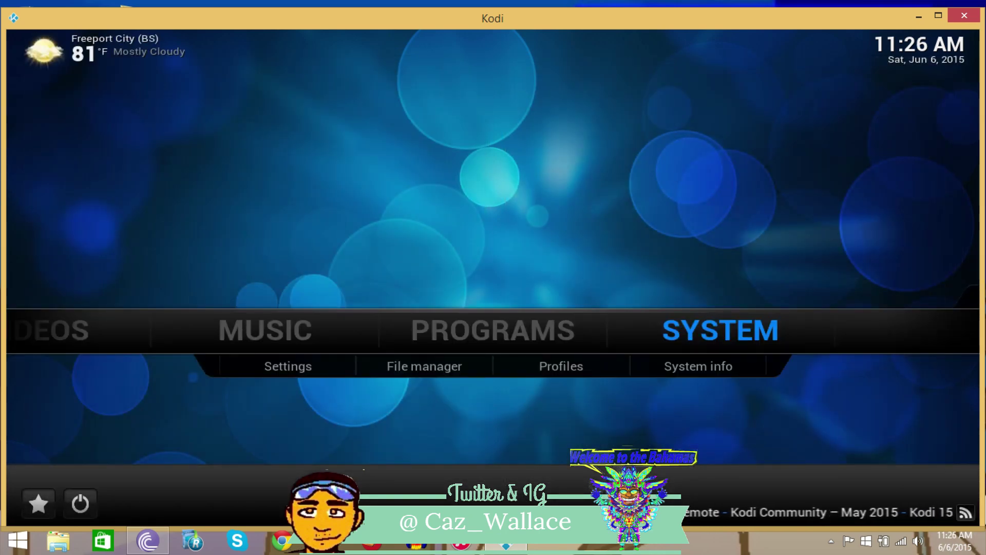
Open the Add-ons section of the system settings.
{"action": "key", "text": "Down"}
{"action": "key", "text": "Left"}
{"action": "key", "text": "Return"}
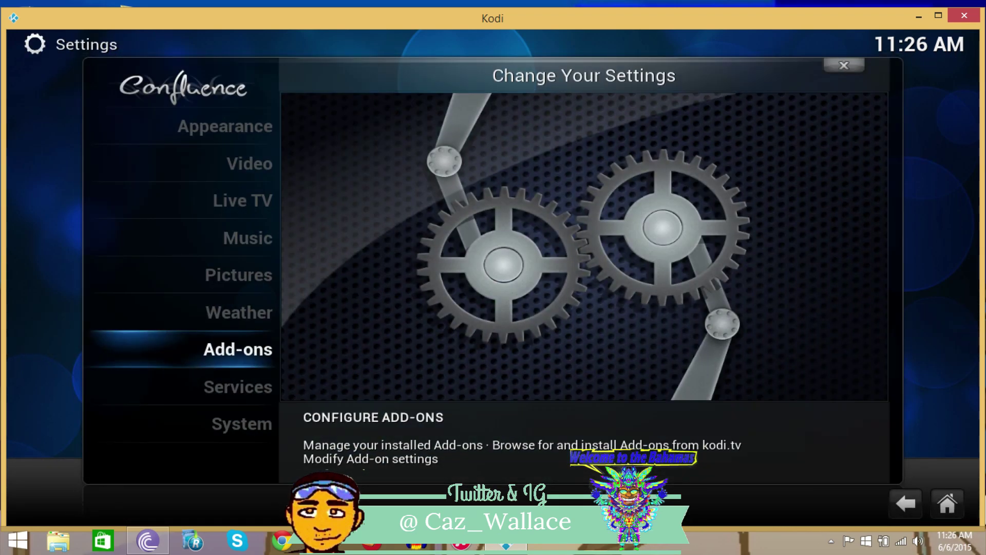
{"action": "key", "text": "Return"}
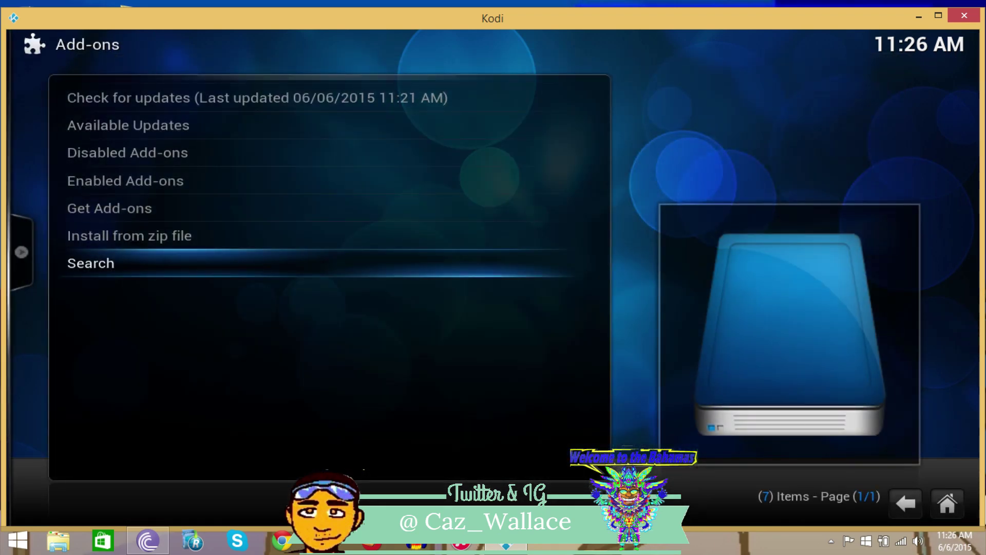
Install repository.shadowcrew.zip as a zip-file add-on from the .robin source.
{"action": "key", "text": "Up"}
{"action": "key", "text": "Return"}
{"action": "key", "text": "Down"}
{"action": "key", "text": "Down"}
{"action": "key", "text": "Down"}
{"action": "key", "text": "Down"}
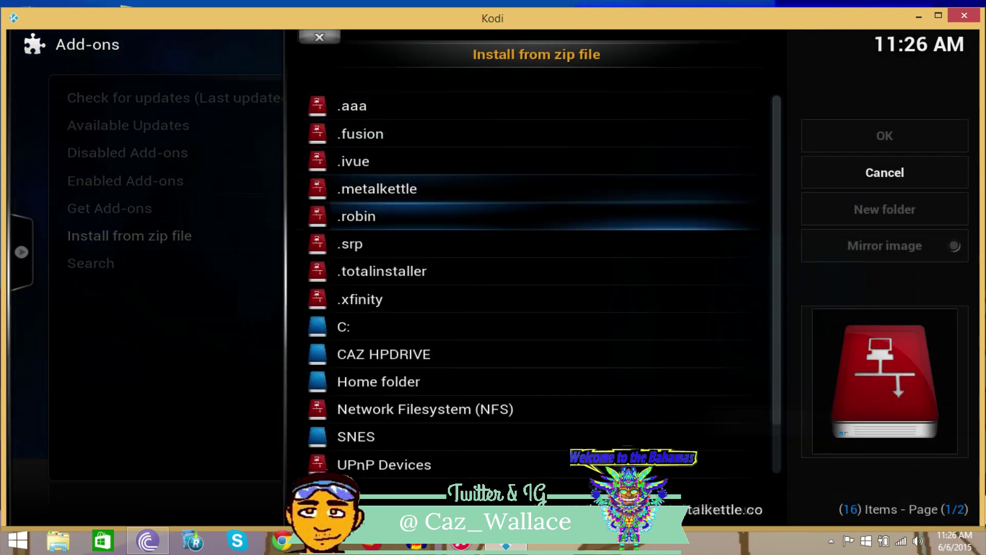
{"action": "key", "text": "Return"}
{"action": "key", "text": "Down"}
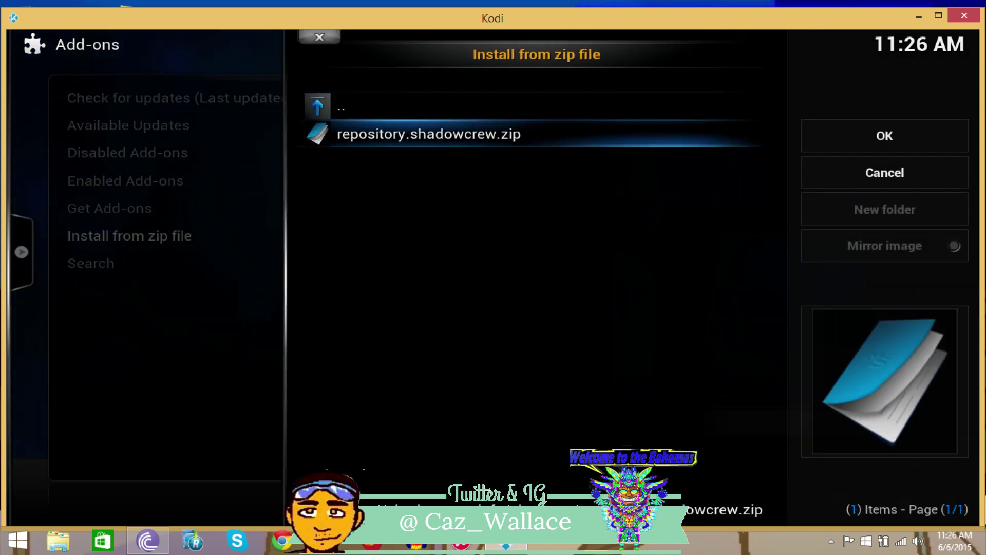
{"action": "key", "text": "Return"}
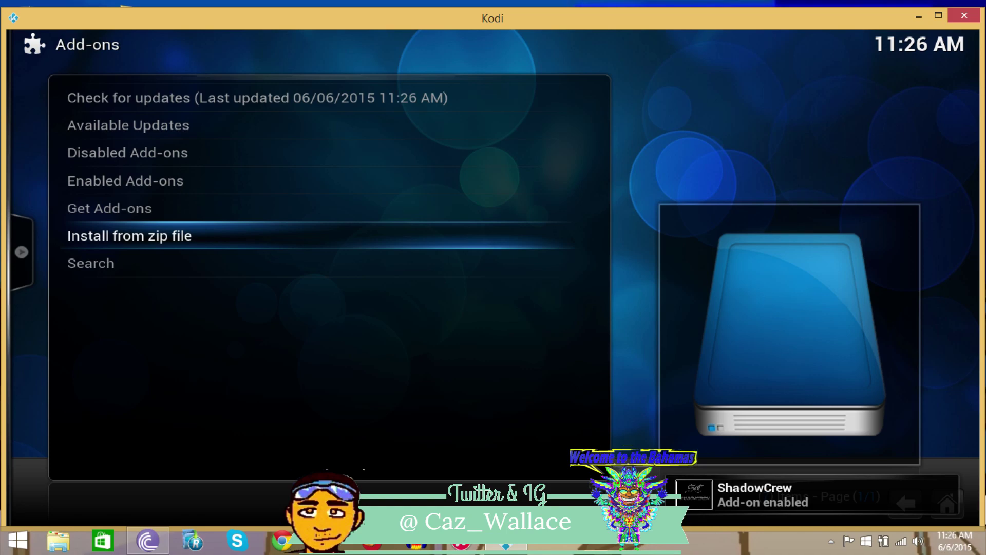
Open the ShadowCrew repository from the list of repositories offering add-ons.
{"action": "key", "text": "Up"}
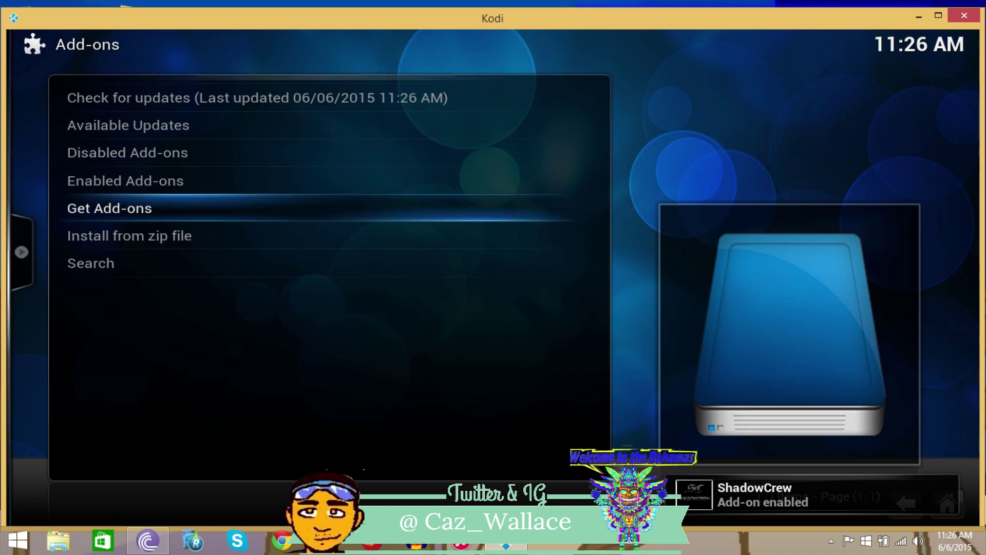
{"action": "key", "text": "Return"}
{"action": "key", "text": "Up"}
{"action": "key", "text": "Up"}
{"action": "key", "text": "Up"}
{"action": "key", "text": "Up"}
{"action": "key", "text": "Up"}
{"action": "key", "text": "Up"}
{"action": "key", "text": "Up"}
{"action": "key", "text": "Up"}
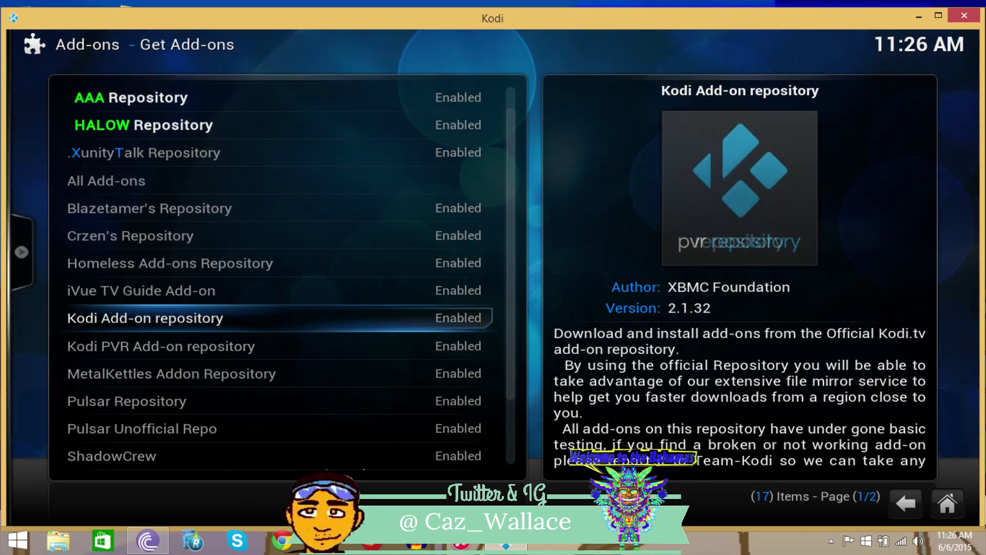
{"action": "key", "text": "Down"}
{"action": "key", "text": "Down"}
{"action": "key", "text": "Down"}
{"action": "key", "text": "Down"}
{"action": "key", "text": "Down"}
{"action": "key", "text": "Down"}
{"action": "key", "text": "Down"}
{"action": "key", "text": "Down"}
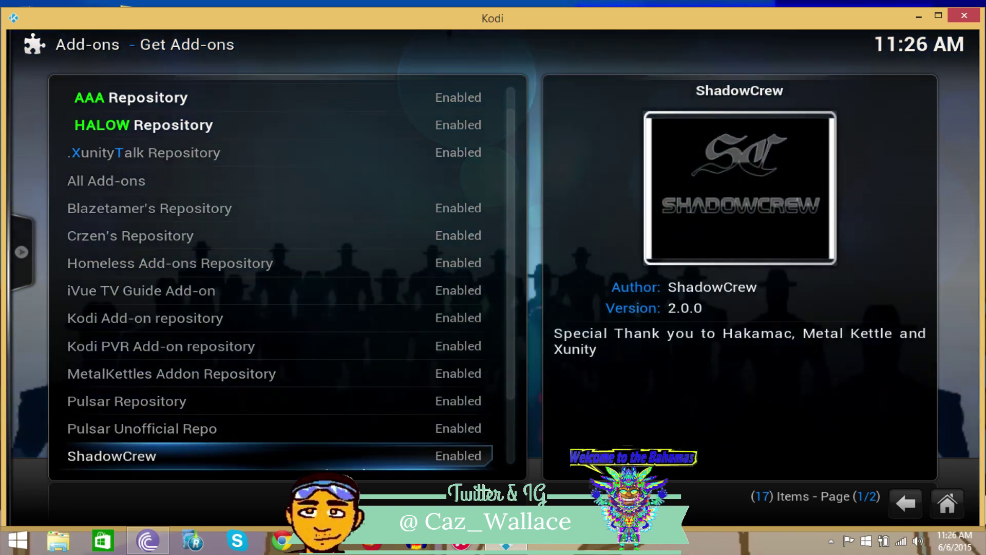
{"action": "key", "text": "Return"}
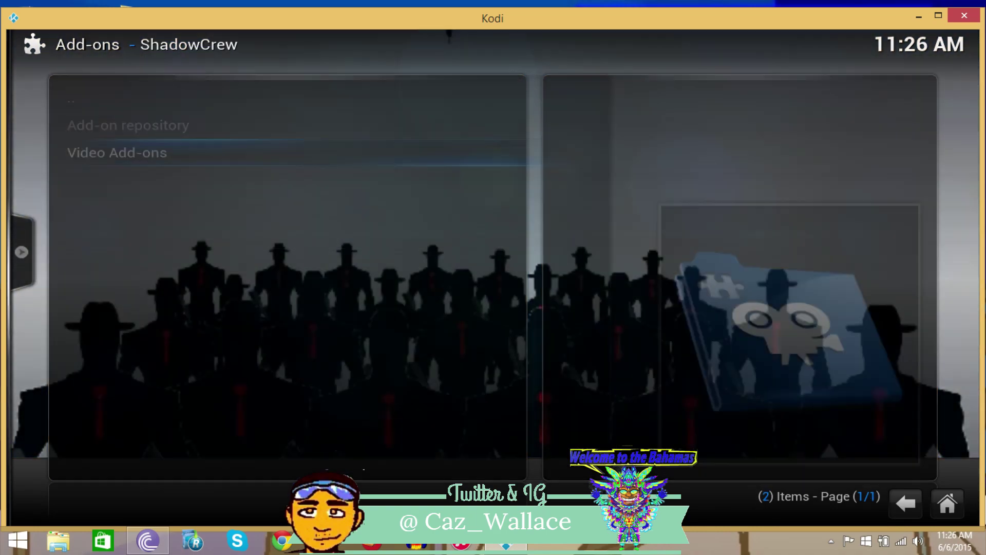
Install the RobinHood-Project add-on from the ShadowCrew repository's video add-ons.
{"action": "key", "text": "Return"}
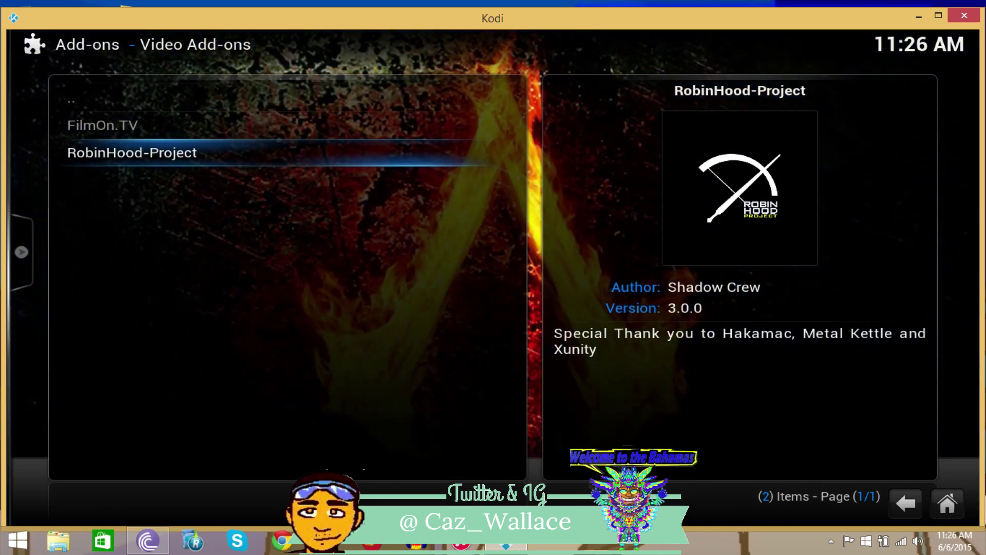
{"action": "key", "text": "Return"}
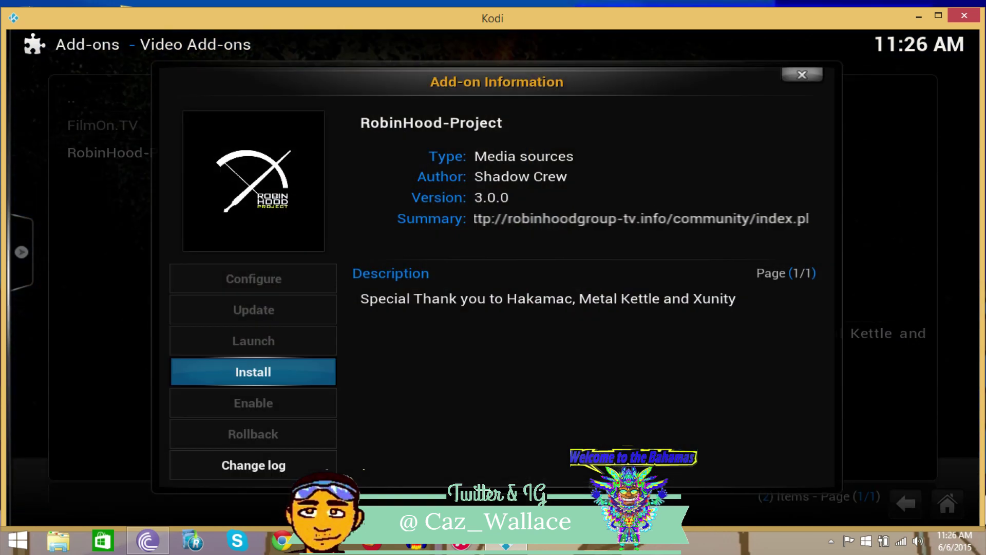
{"action": "key", "text": "Return"}
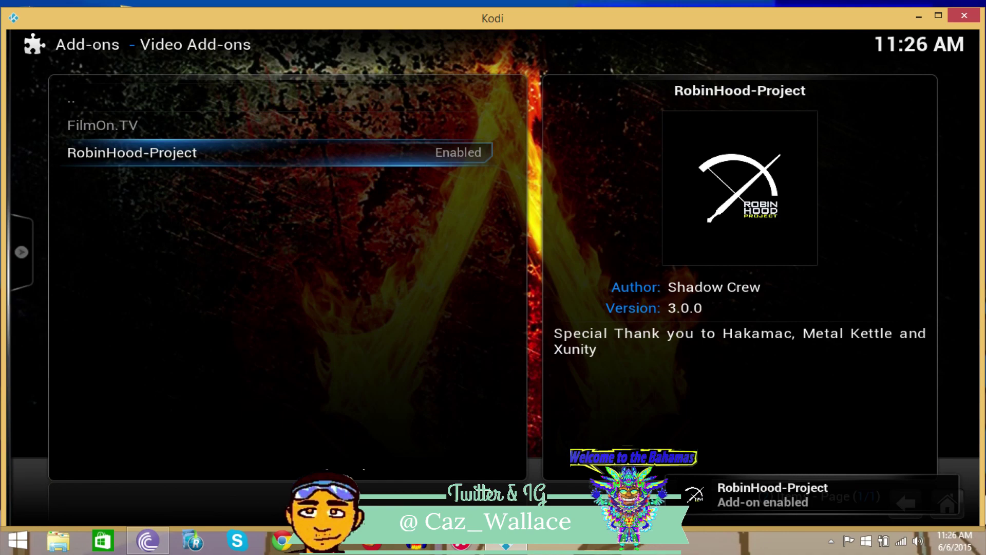
Leave the add-on settings and launch RobinHood-Project from the video add-ons.
{"action": "key", "text": "Escape"}
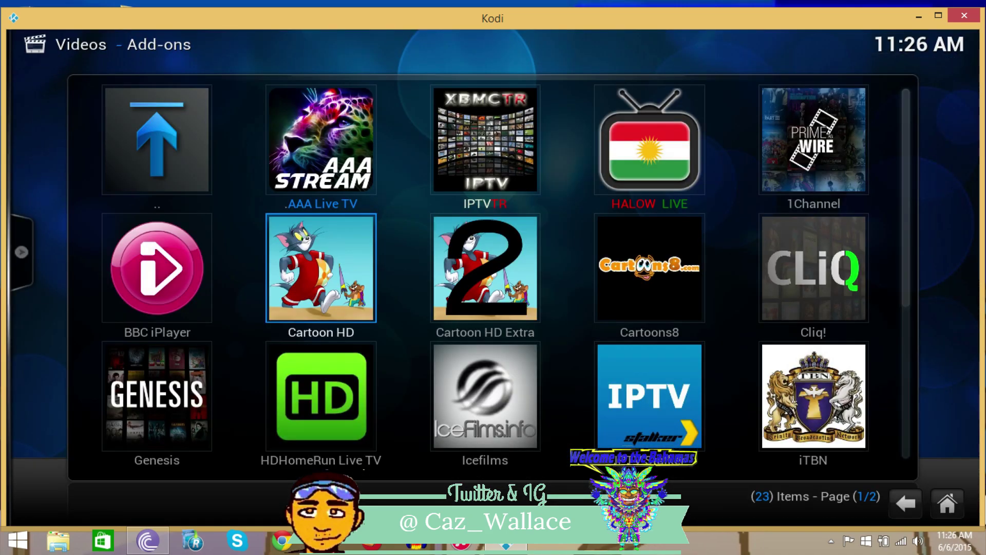
{"action": "key", "text": "Down"}
{"action": "key", "text": "Down"}
{"action": "key", "text": "Right"}
{"action": "key", "text": "Right"}
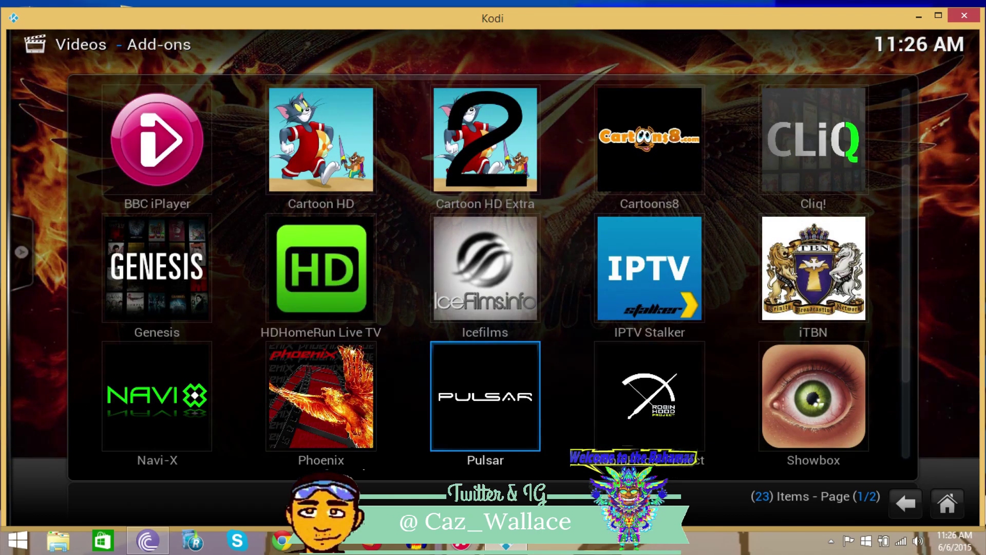
{"action": "key", "text": "Return"}
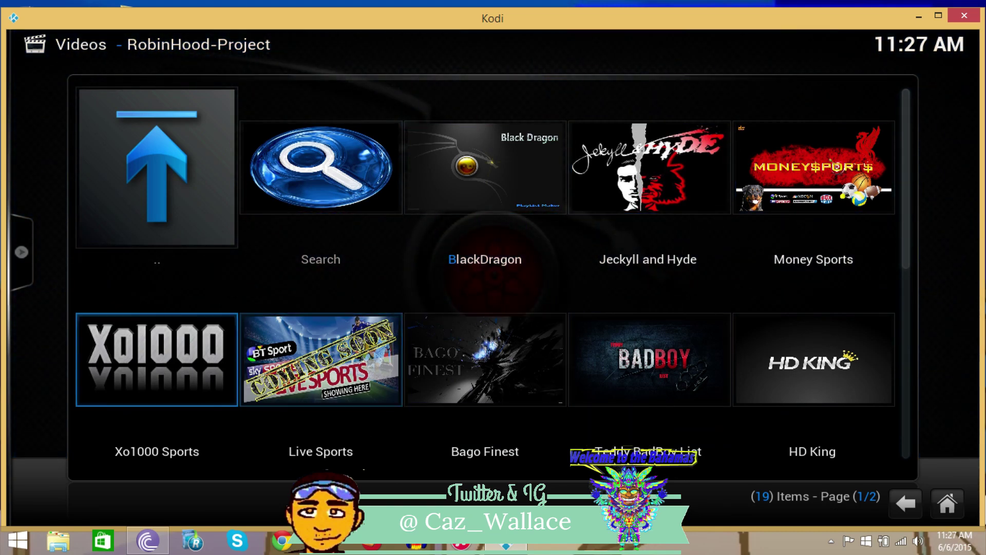
Browse to the New Releases category in the Movies section of BlackDragon.
{"action": "key", "text": "Up"}
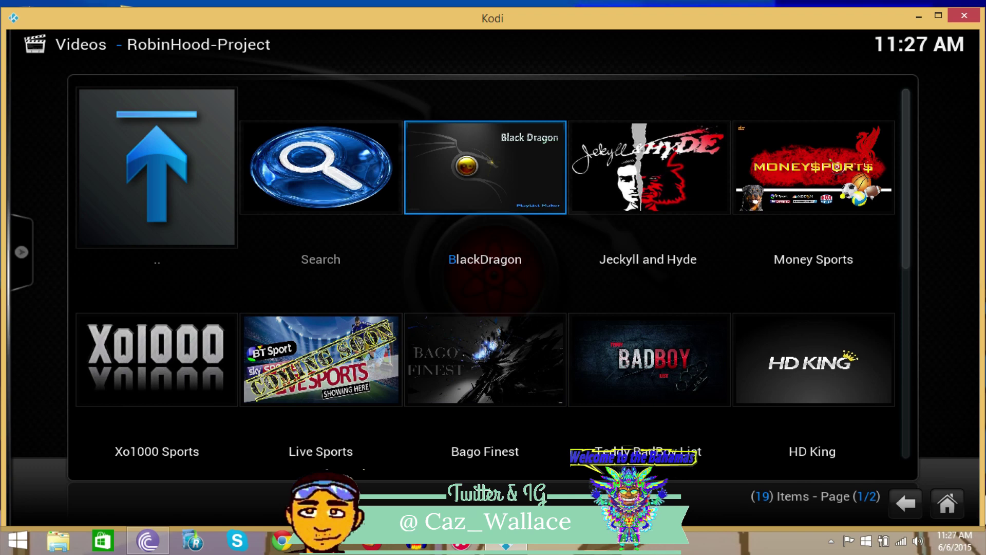
{"action": "key", "text": "Return"}
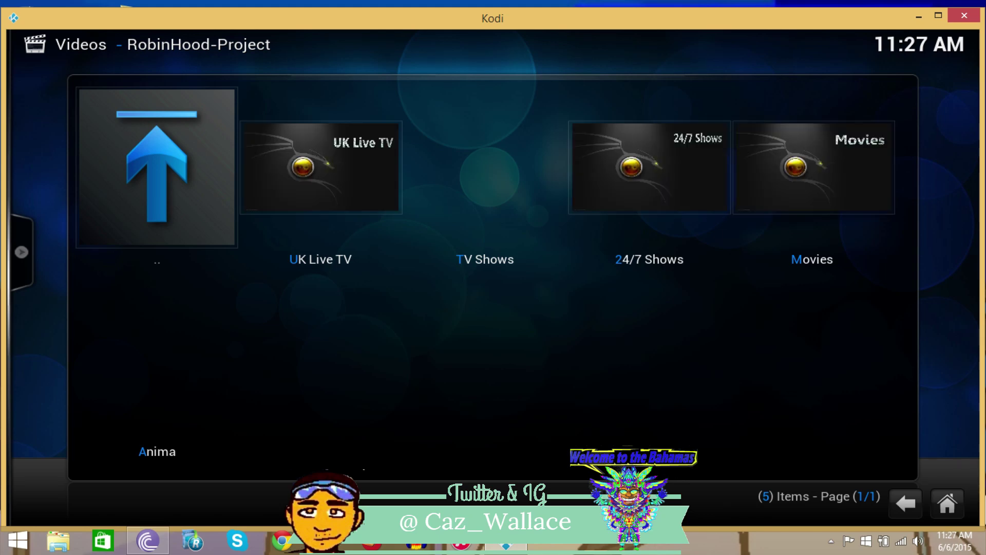
{"action": "key", "text": "Right"}
{"action": "key", "text": "Return"}
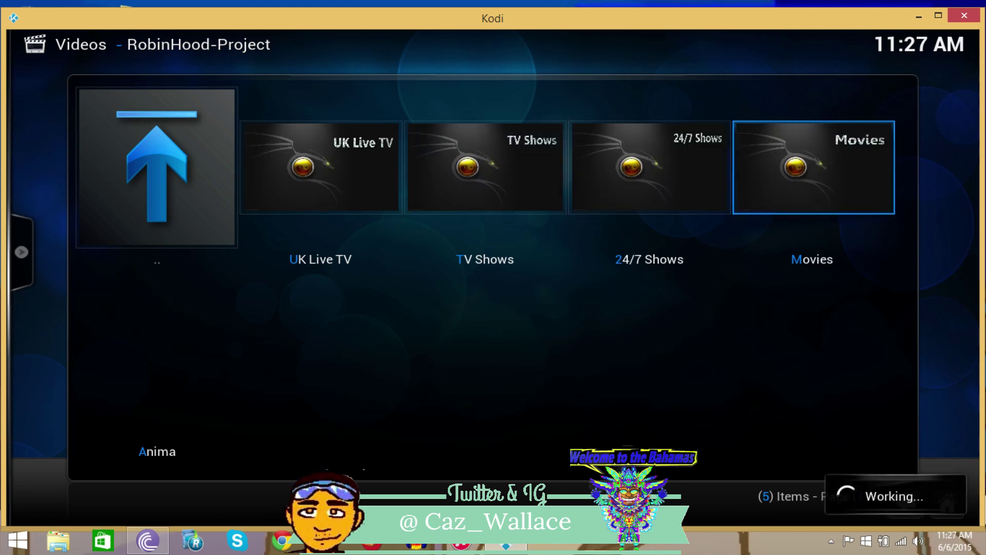
{"action": "key", "text": "Right"}
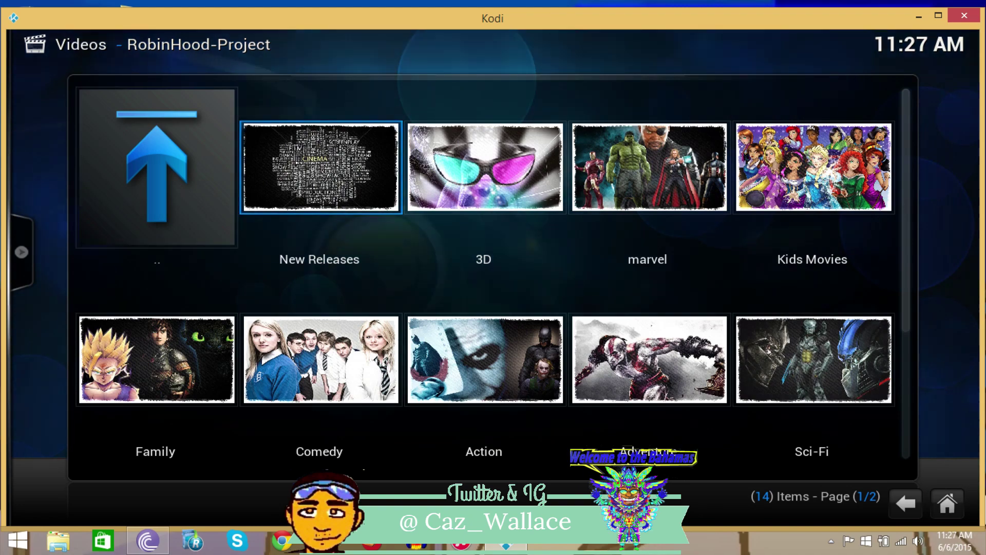
{"action": "key", "text": "Return"}
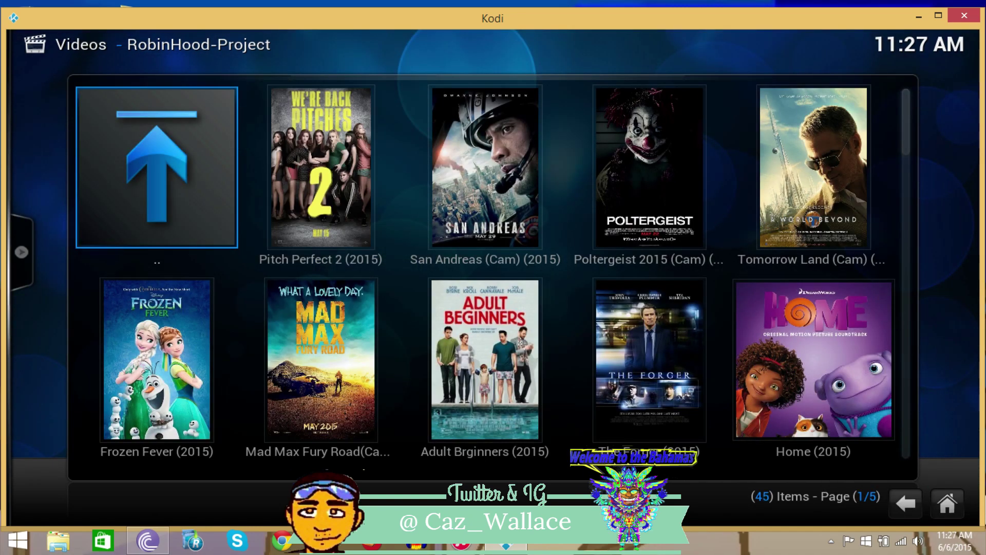
Go back from New Releases to the list of BlackDragon movie categories.
{"action": "key", "text": "Left"}
{"action": "key", "text": "Right"}
{"action": "key", "text": "Return"}
{"action": "key", "text": "Left"}
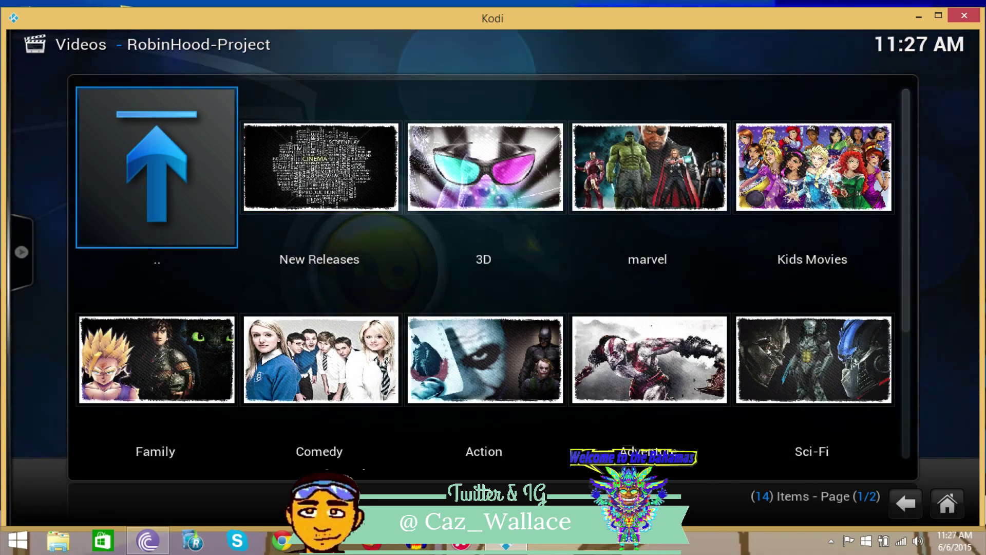